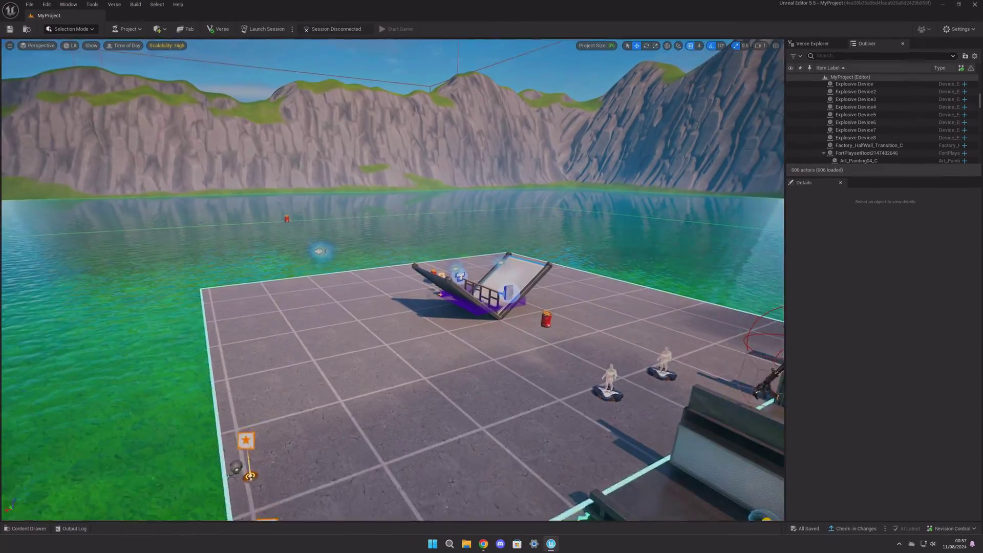
Create an empty Verse script named InstantRespawn under MyProject in Verse Explorer.
left_click(814, 43)
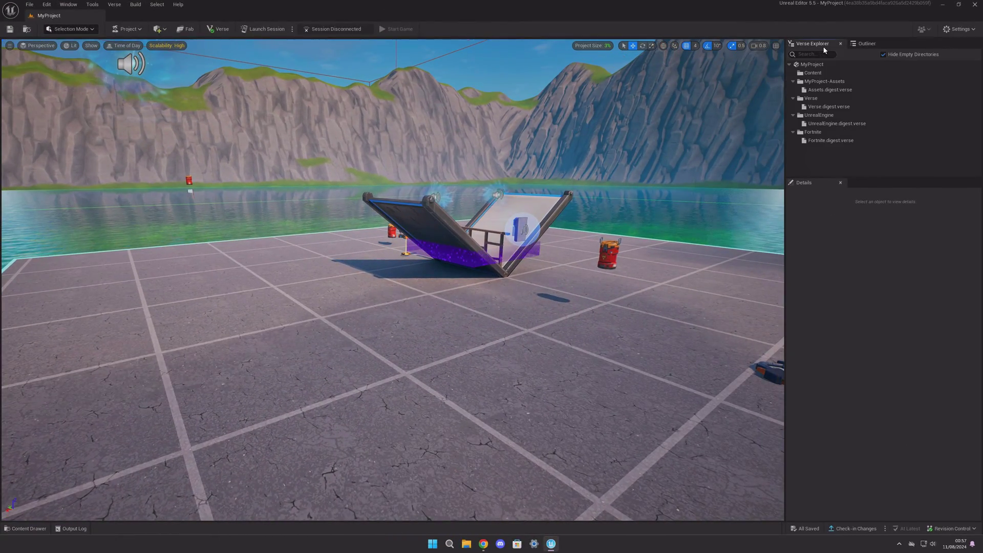
right_click(825, 68)
left_click(853, 79)
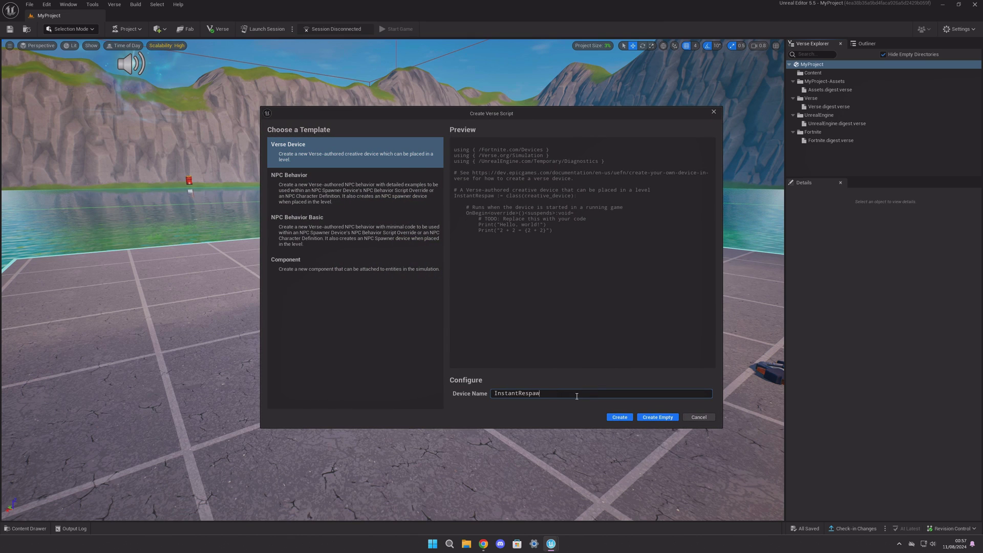
left_click(654, 418)
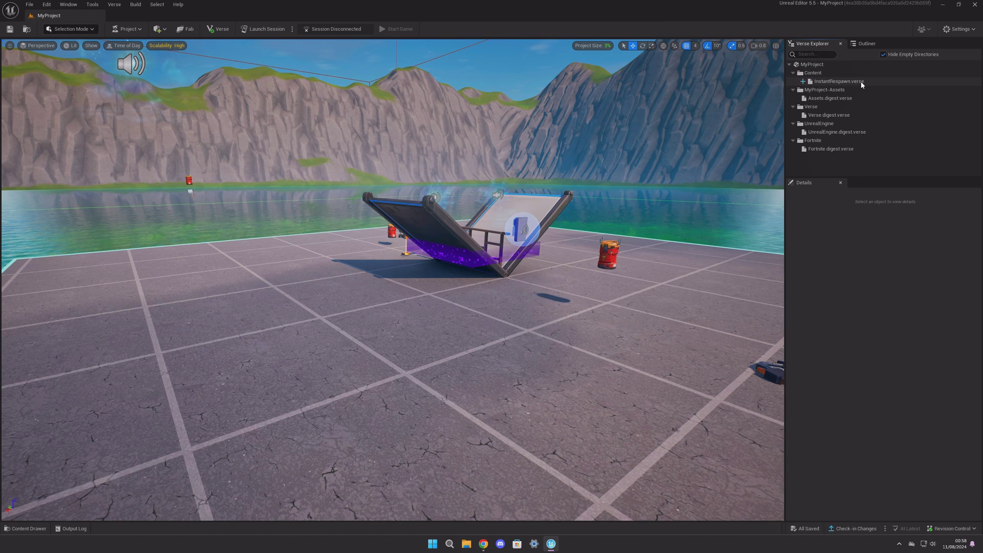
Replace the placeholder comment in InstantRespawn.verse with the pasted instant-respawn device code.
double_click(854, 81)
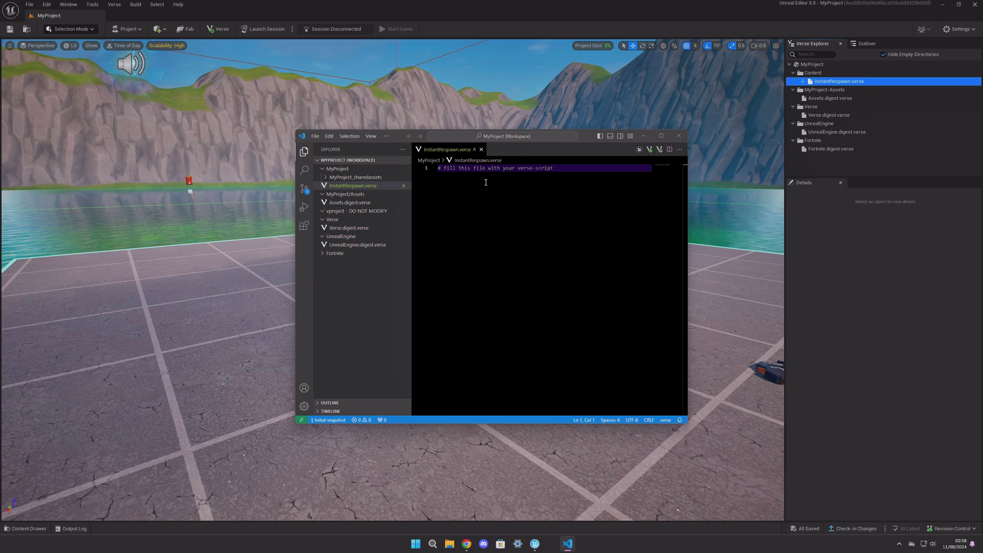
key("ctrl+a")
key("BackSpace")
key("ctrl+v")
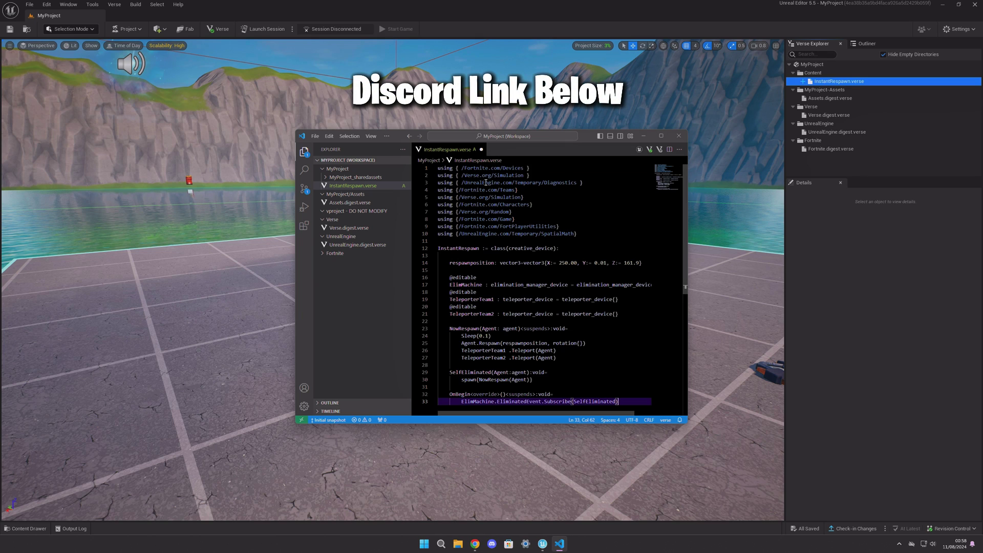
key("Return")
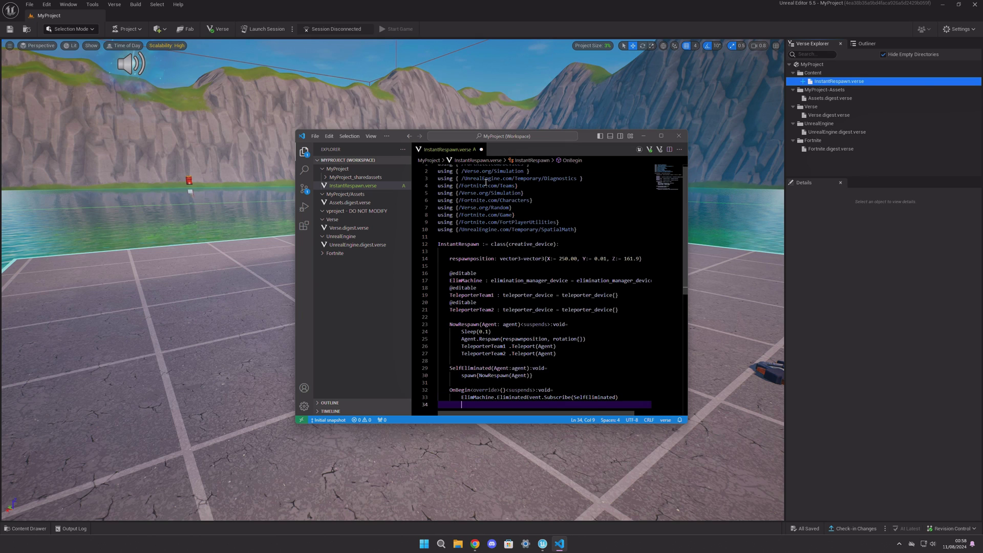
Save InstantRespawn.verse and close Visual Studio Code.
left_click(315, 137)
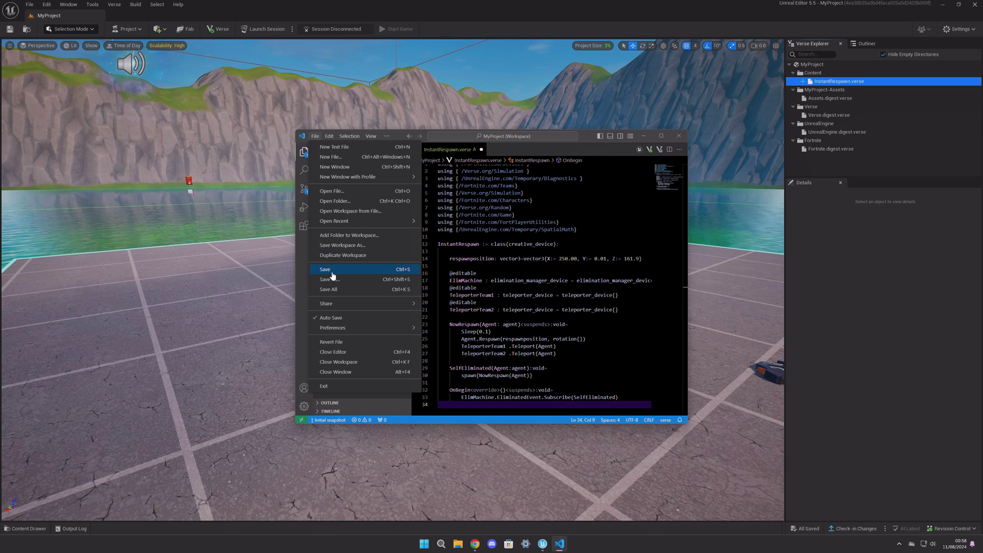
left_click(357, 271)
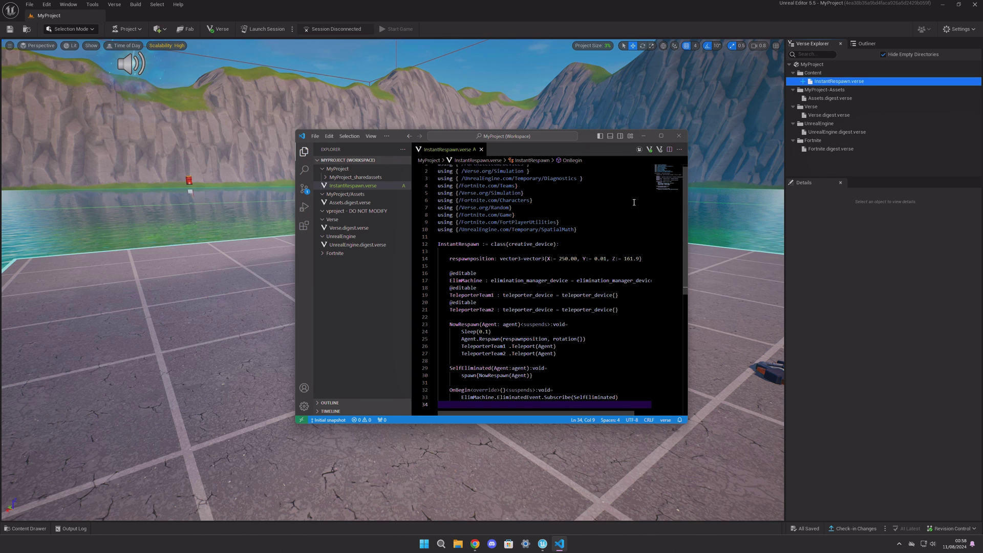
left_click(680, 138)
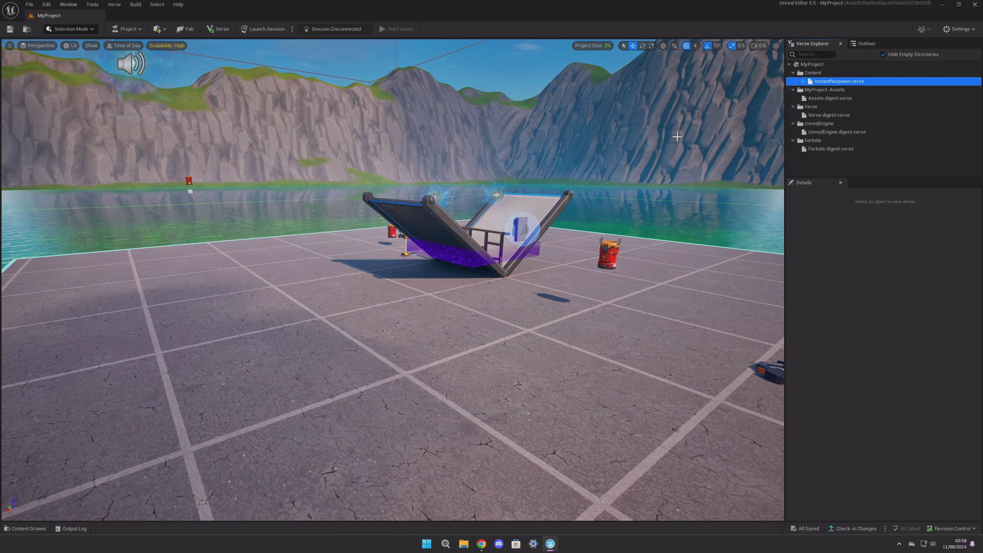
Build the Verse code, then place InstantRespawn and an Elimination Manager on the level floor.
left_click(115, 5)
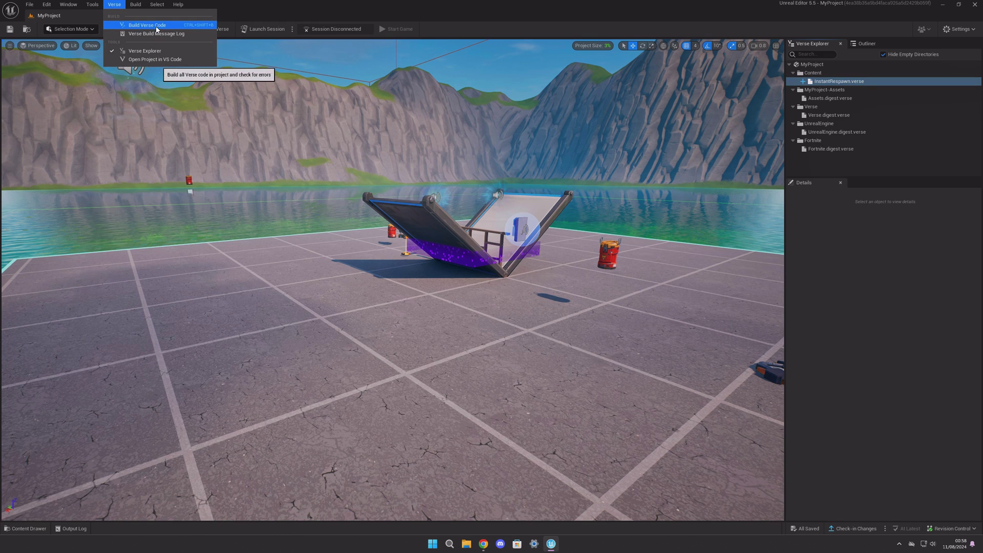
left_click(146, 27)
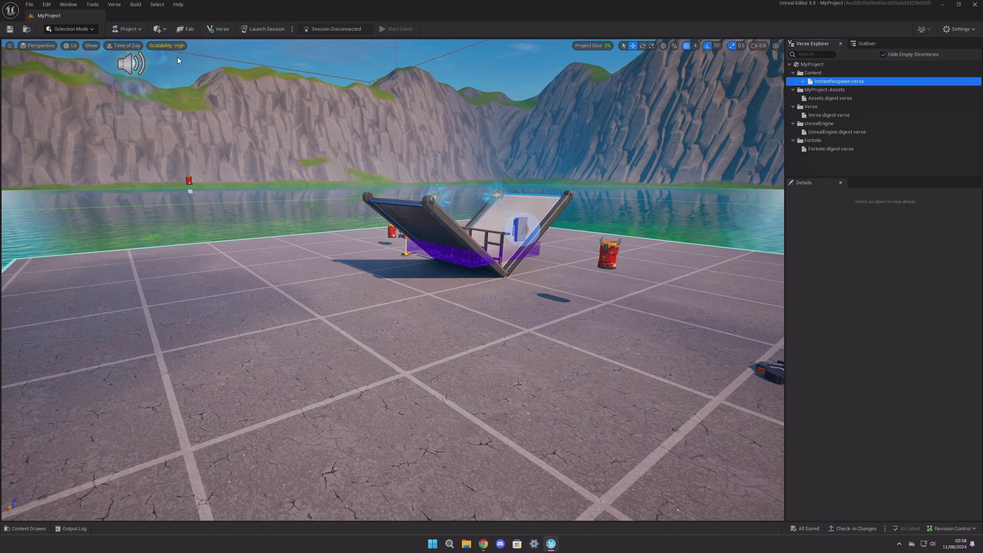
left_click(28, 528)
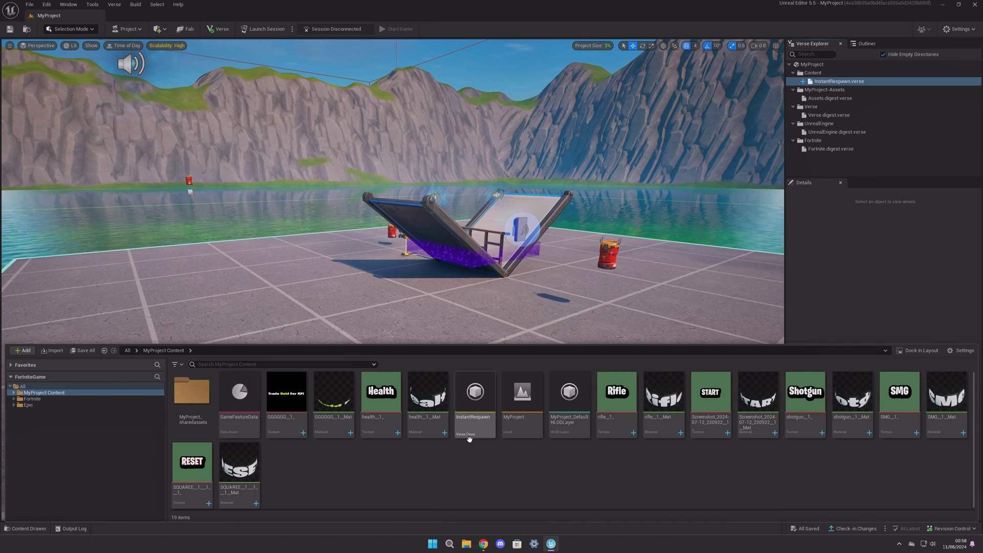
left_click_drag(477, 410, 345, 357)
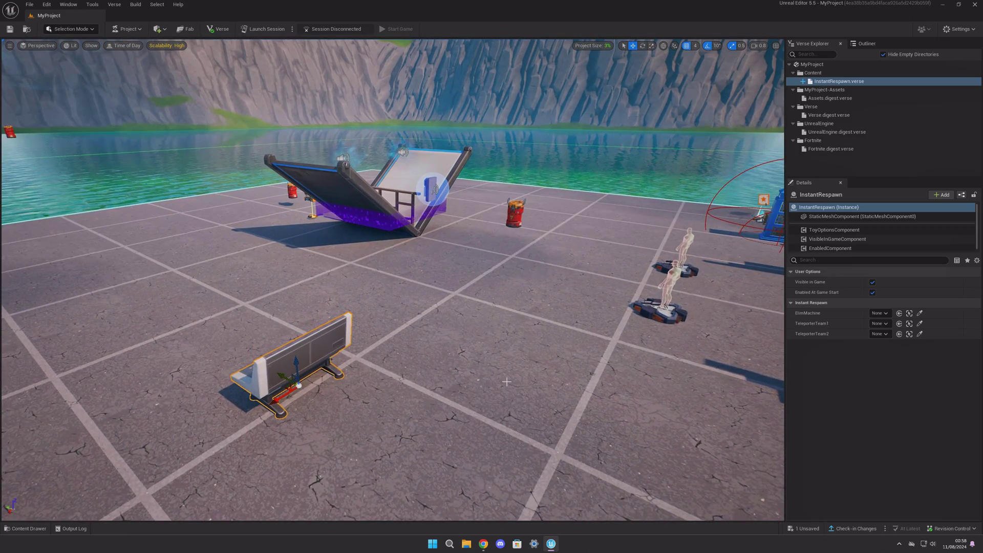
left_click(26, 528)
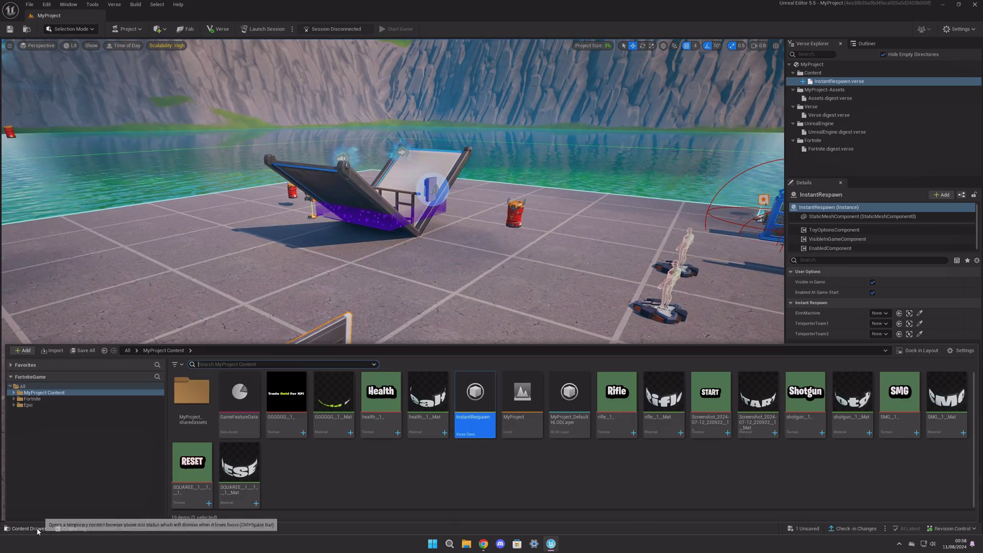
type("Elim")
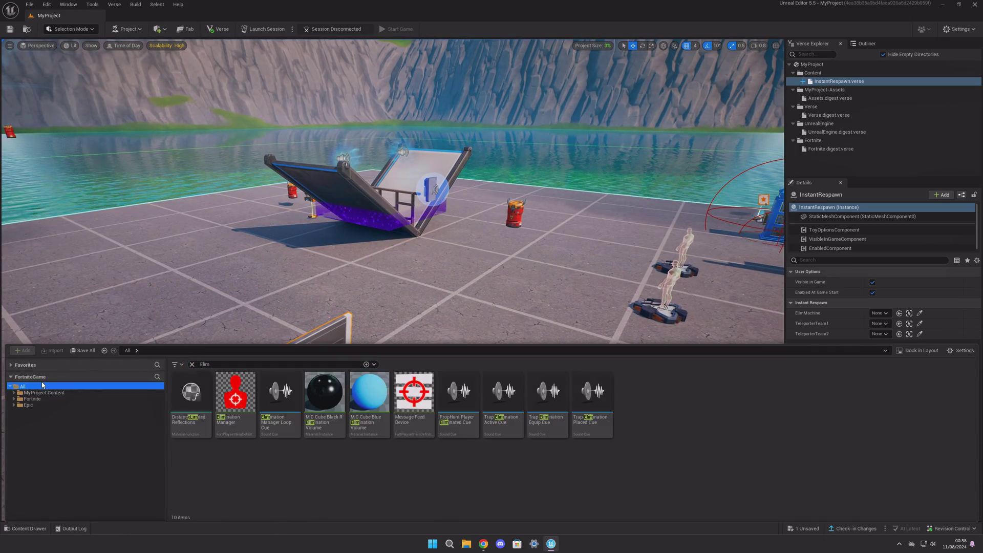
mouse_move(235, 396)
left_mouse_down()
mouse_move(336, 338)
mouse_move(399, 330)
left_mouse_up()
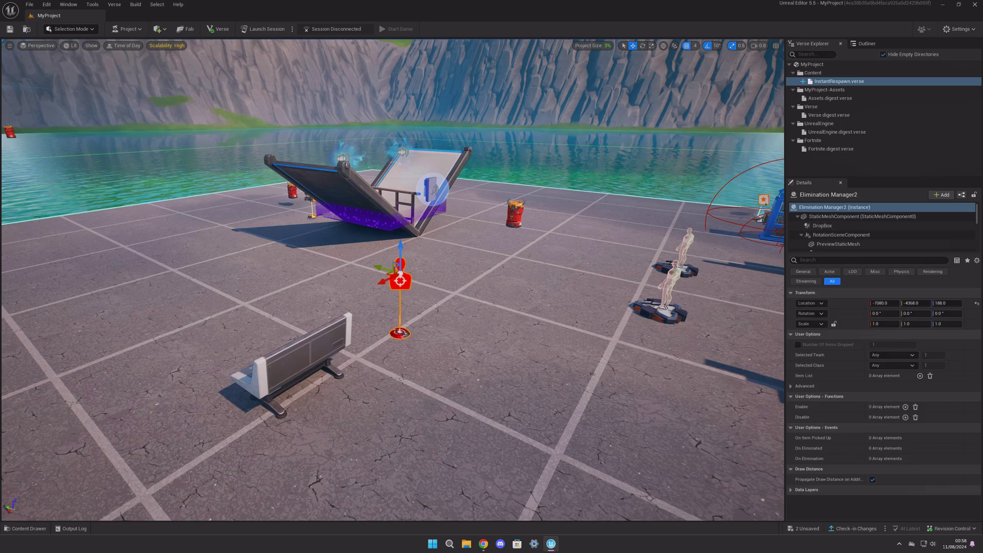
Point InstantRespawn's ElimMachine at the Elimination Manager, and TeleporterTeam1/TeleporterTeam2 at the teleporters.
left_click(326, 339)
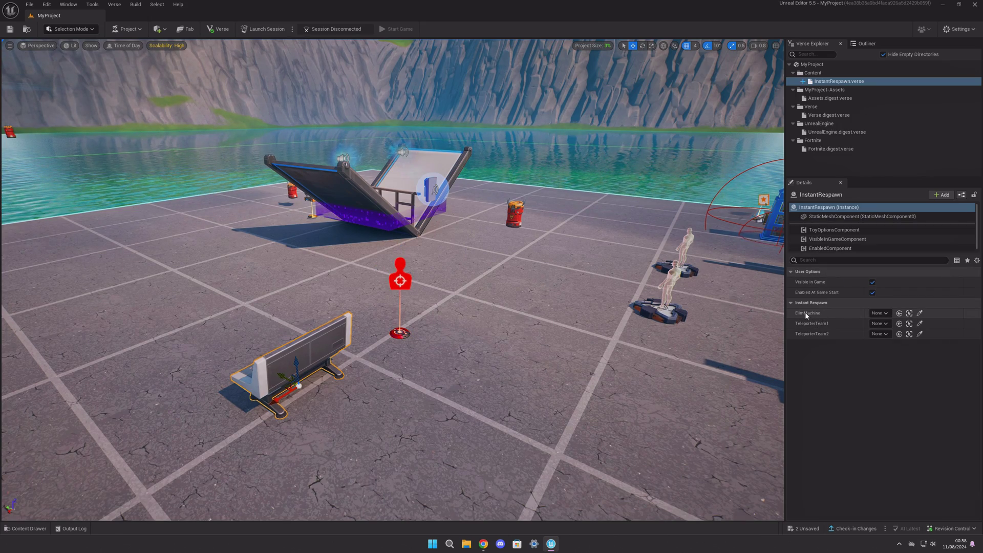
left_click(922, 313)
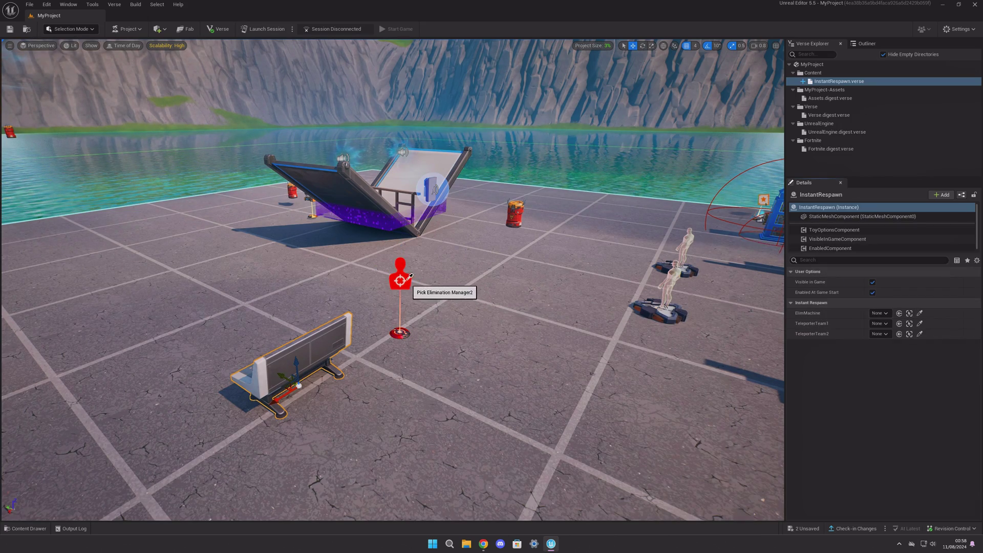
right_click_drag(399, 280, 461, 292)
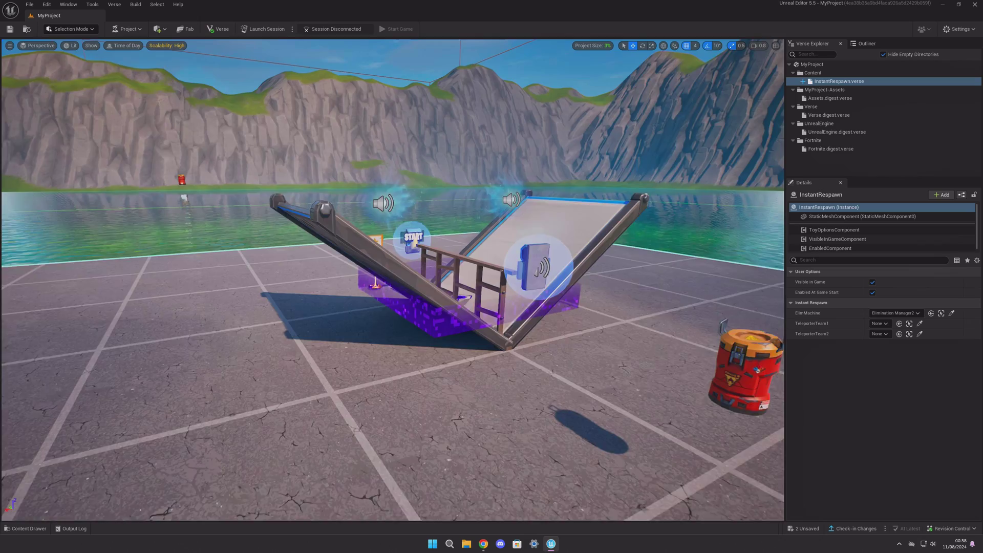
scroll(420, 284, "down", 4)
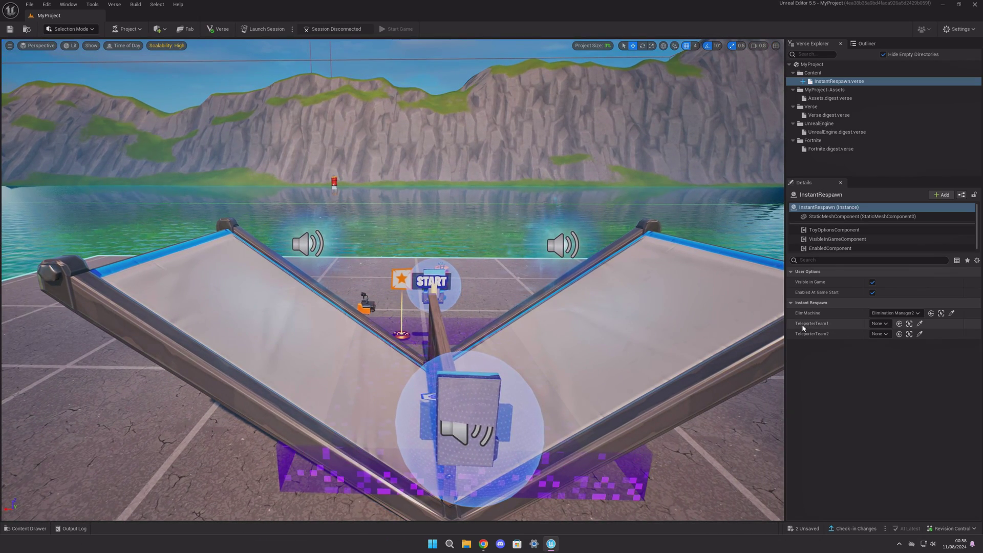
left_click(898, 325)
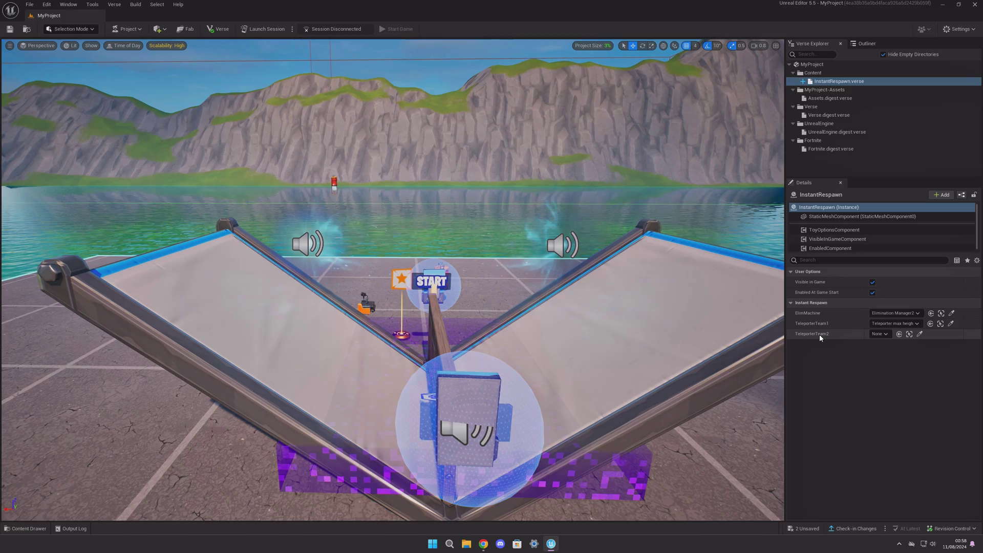
left_click(920, 335)
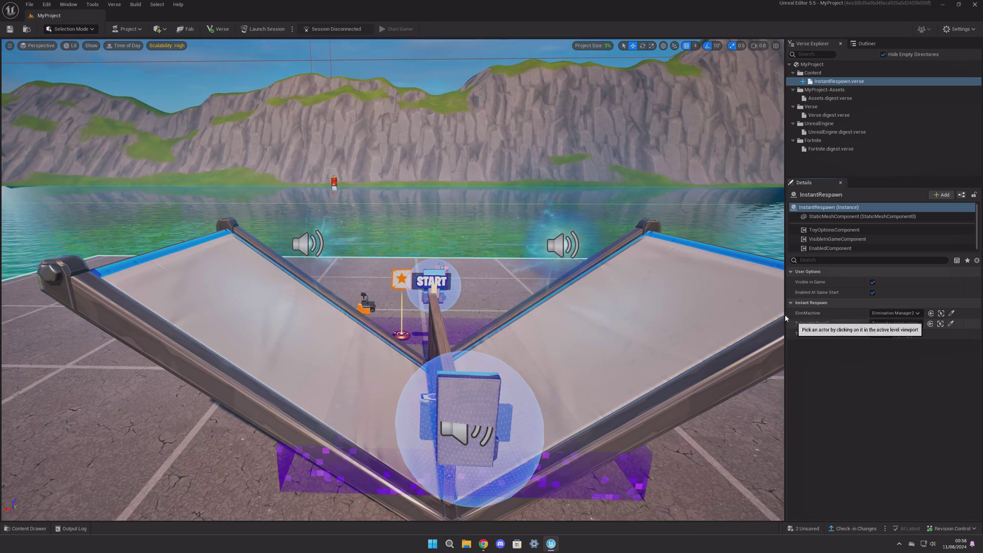
scroll(573, 279, "down", 3)
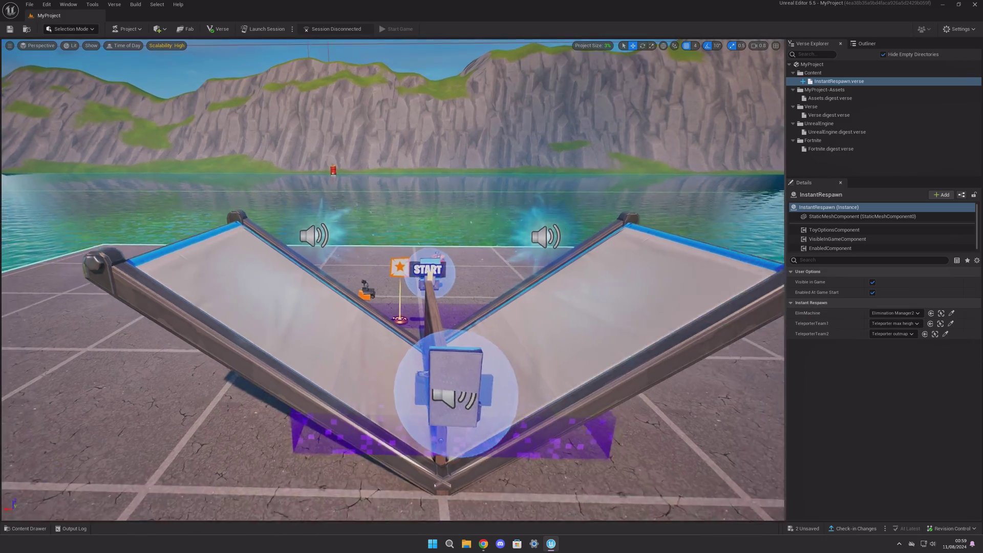
scroll(573, 278, "down", 3)
scroll(574, 278, "down", 3)
scroll(573, 279, "down", 3)
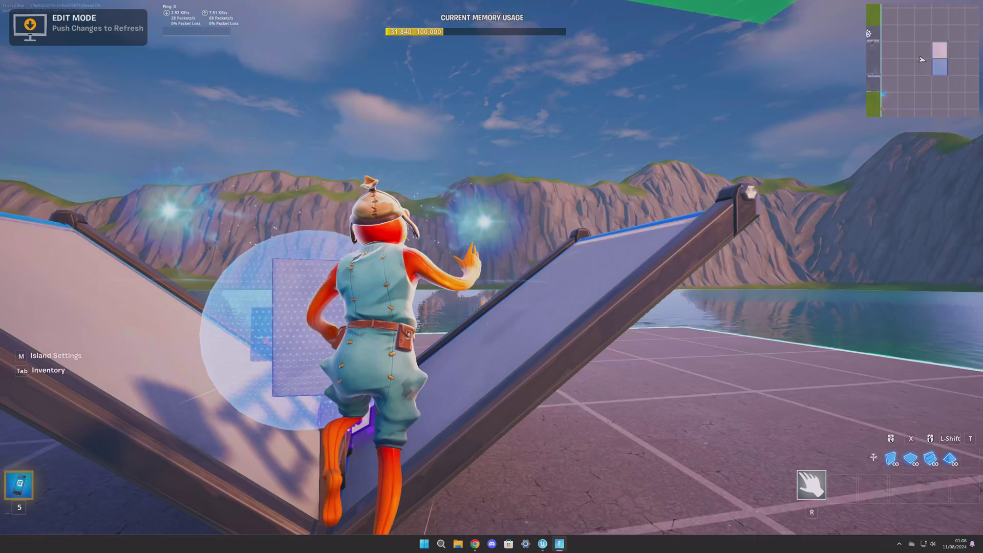
Review all of the outmap teleporter's customize options and confirm them.
key("e")
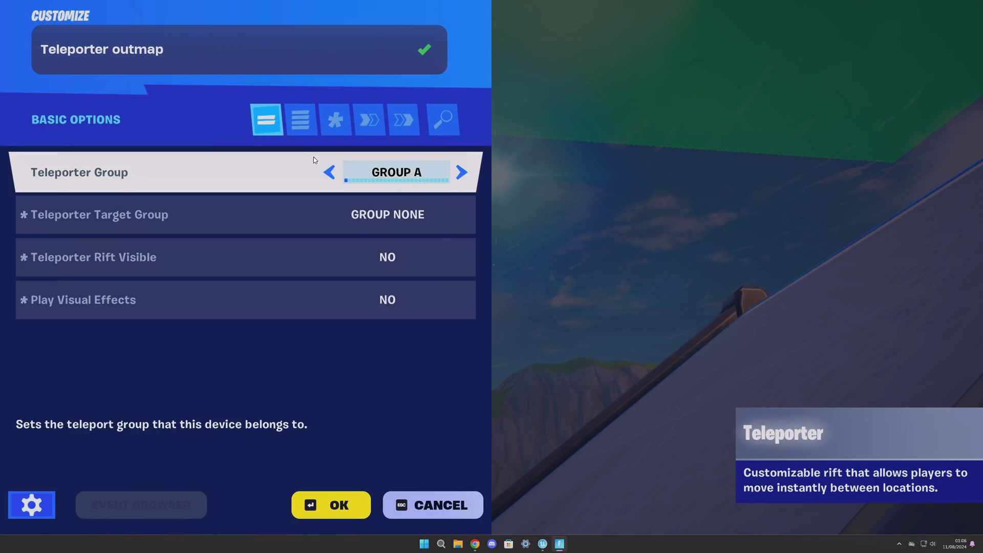
left_click(300, 120)
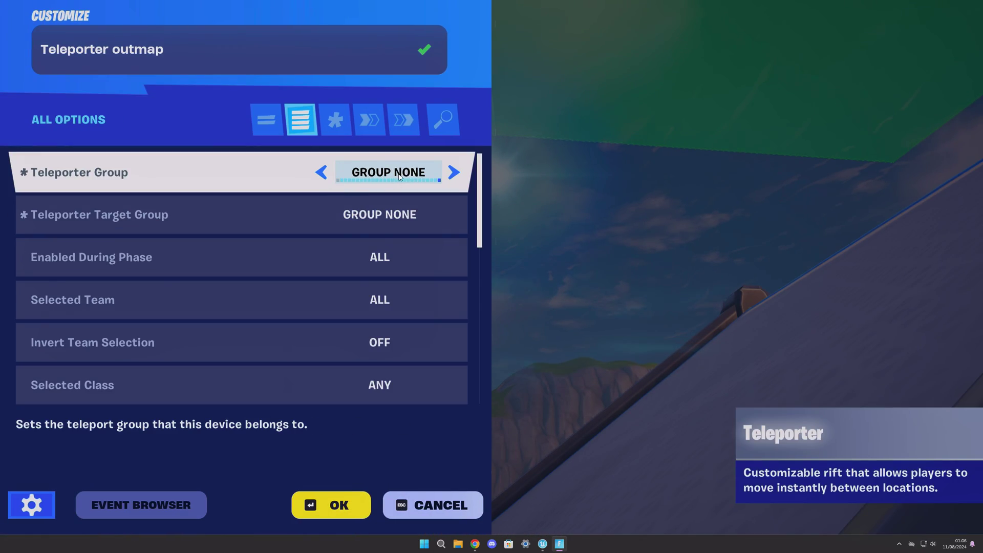
left_click_drag(483, 186, 484, 288)
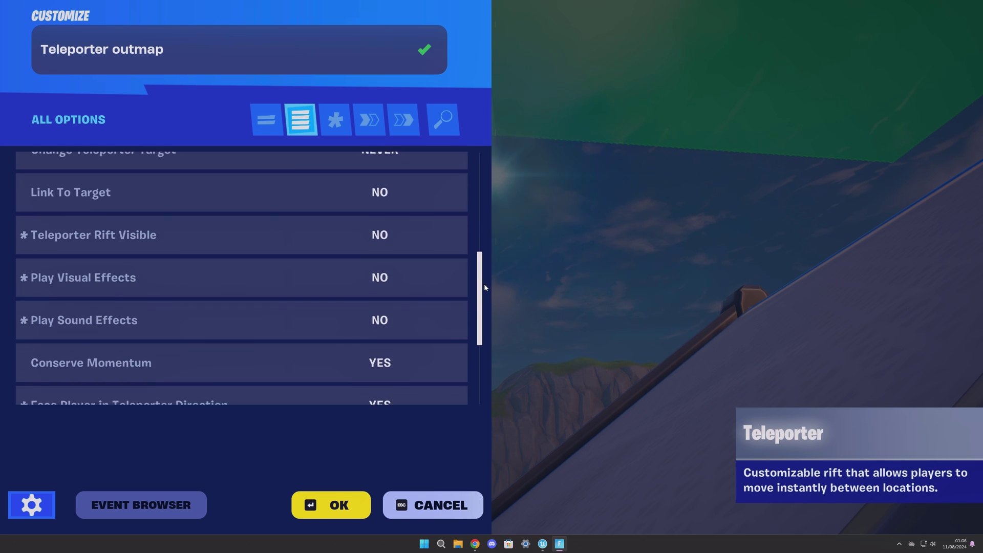
left_click_drag(484, 288, 484, 349)
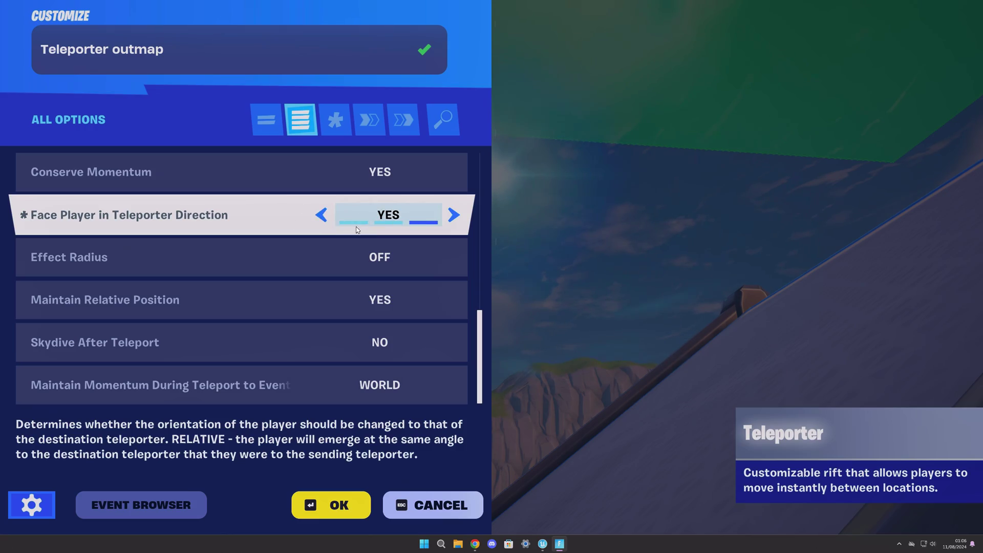
left_click(347, 504)
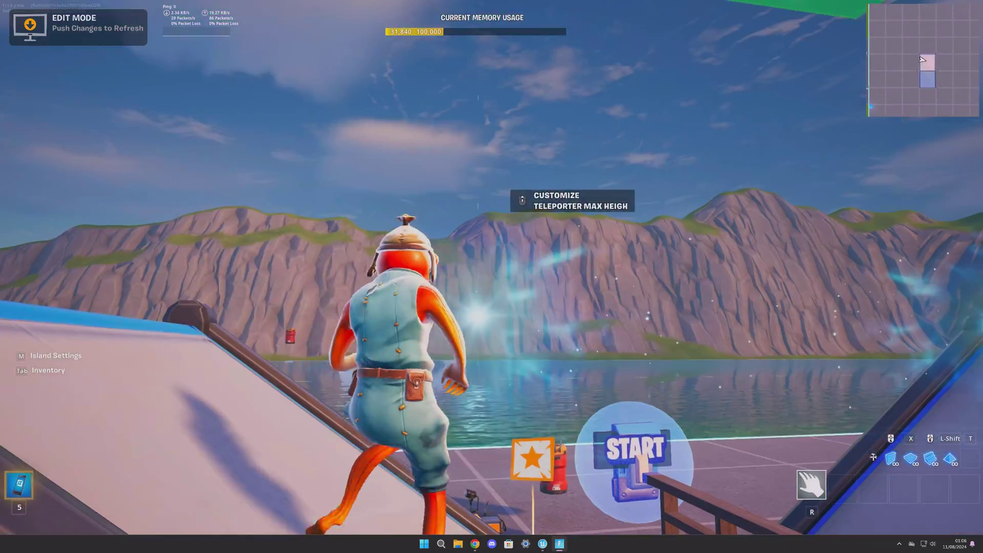
Set the other teleporter's Teleporter Group to GROUP NONE and confirm.
key("e")
left_click(321, 173)
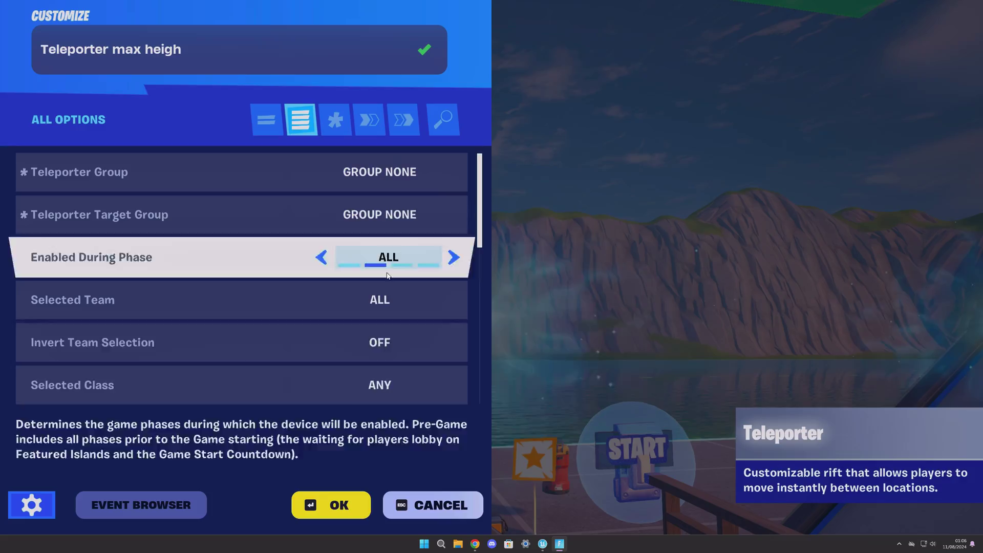
left_click(331, 505)
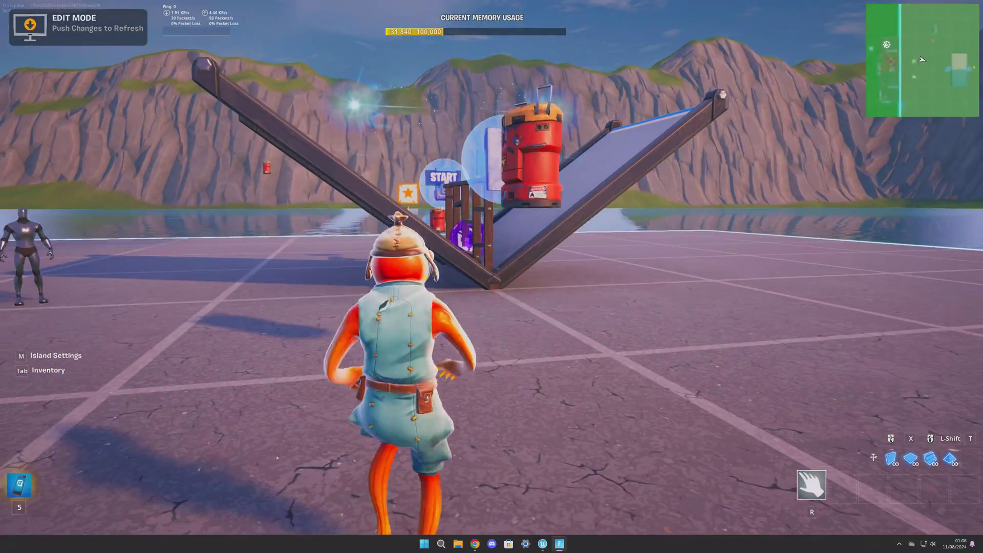
Start the game and test instant respawn by hitting the target dummy, then walking after respawning.
key("Escape")
left_click(848, 289)
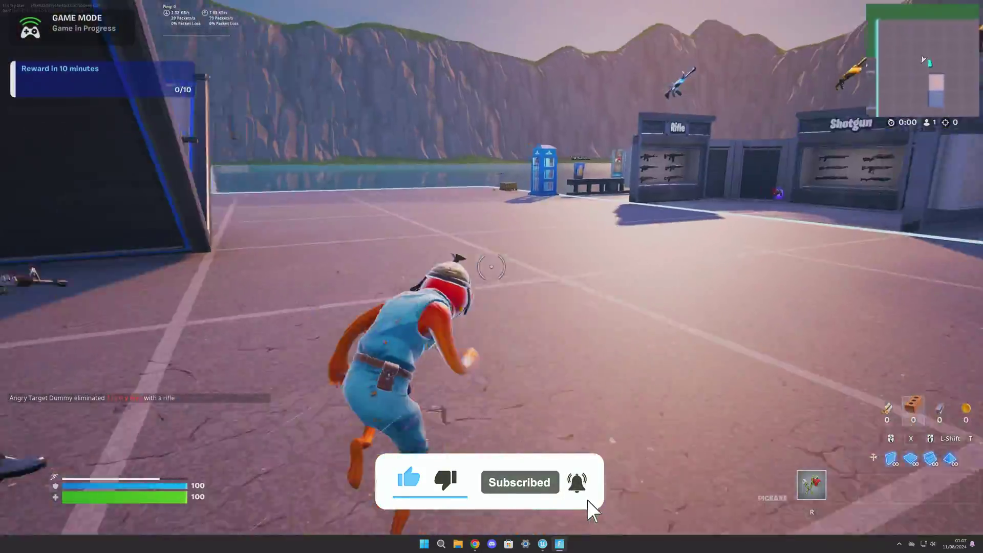
left_click(492, 267)
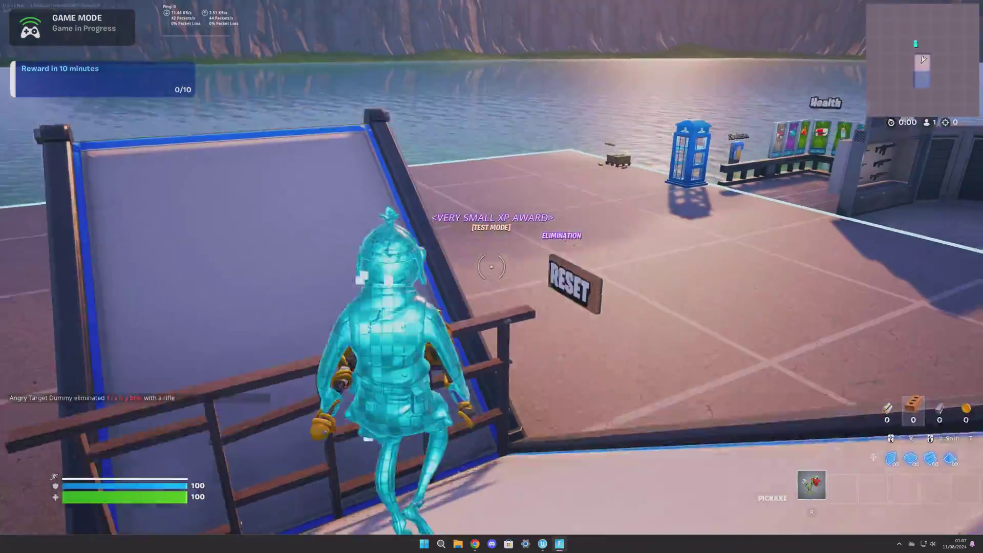
key("w")
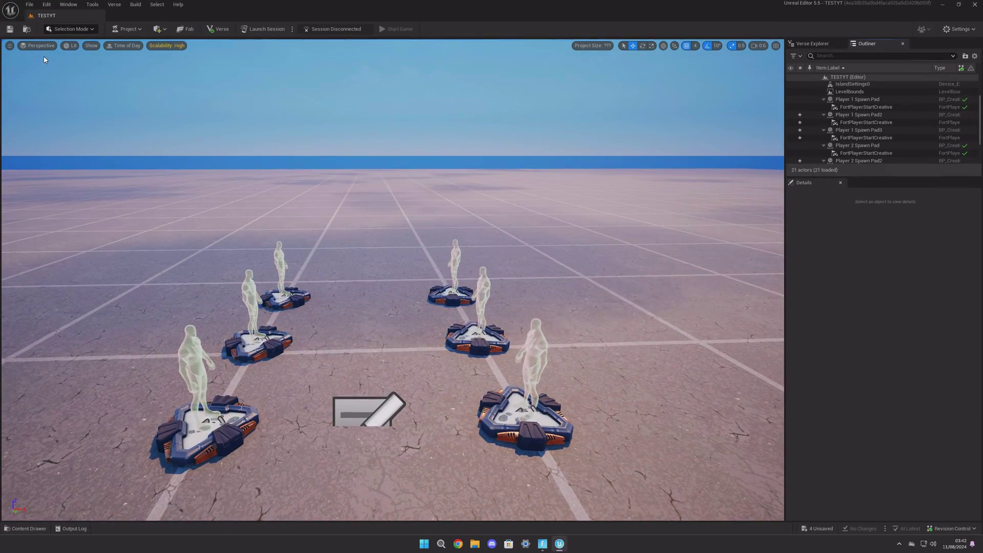
Add a Verse Device script named InstantRespawnFFA to TESTYT and save the modified spawn pads.
left_click(803, 44)
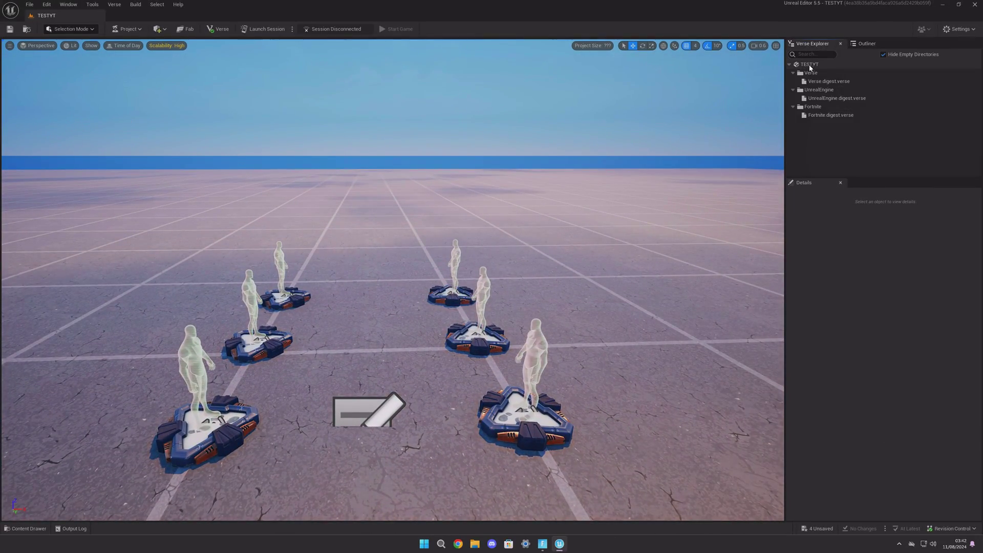
right_click(809, 65)
left_click(834, 80)
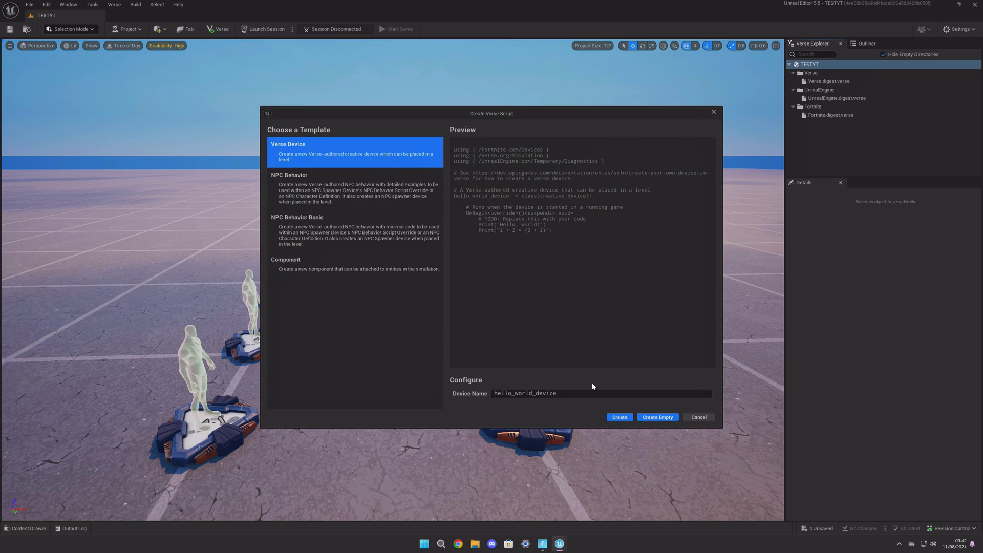
left_click(584, 395)
type("InstantRespawnFFA")
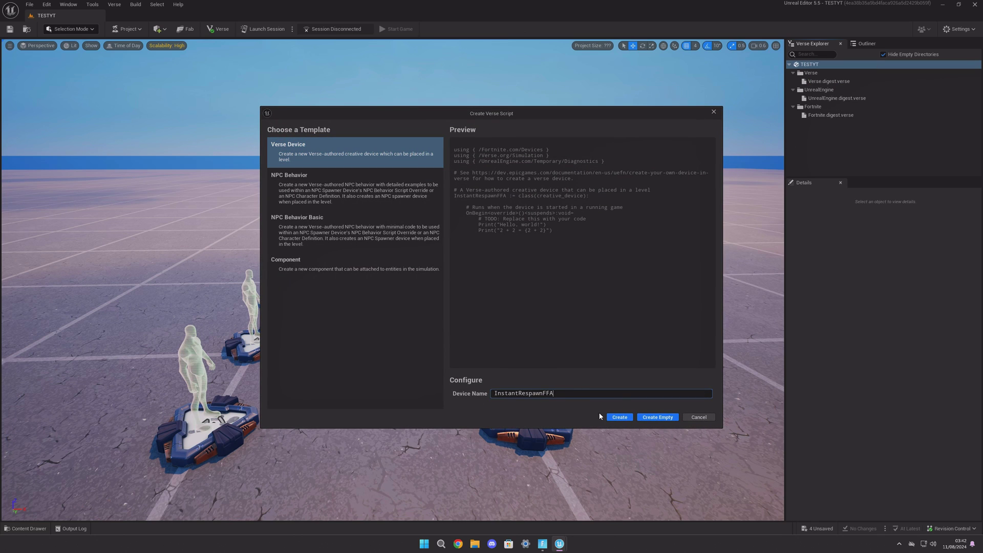
left_click(643, 418)
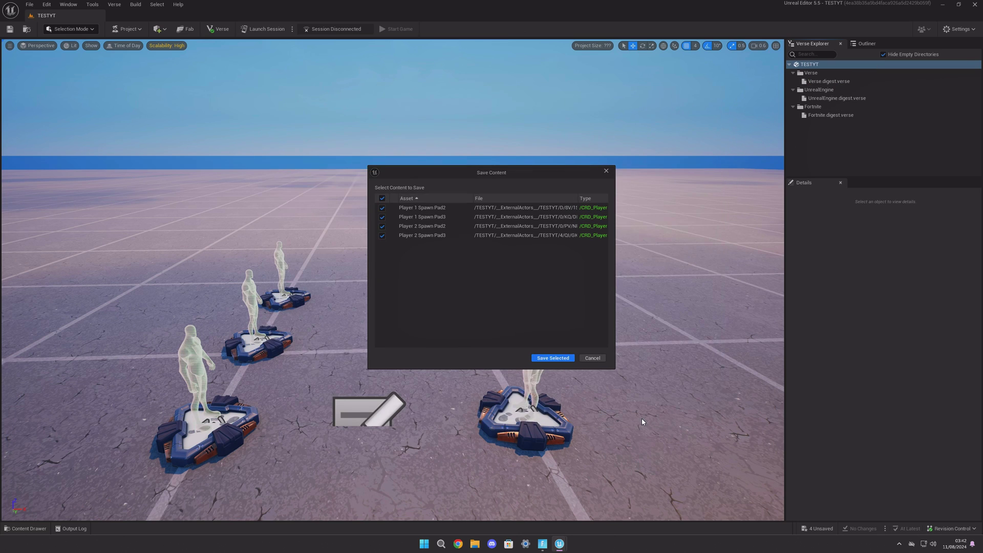
left_click(551, 359)
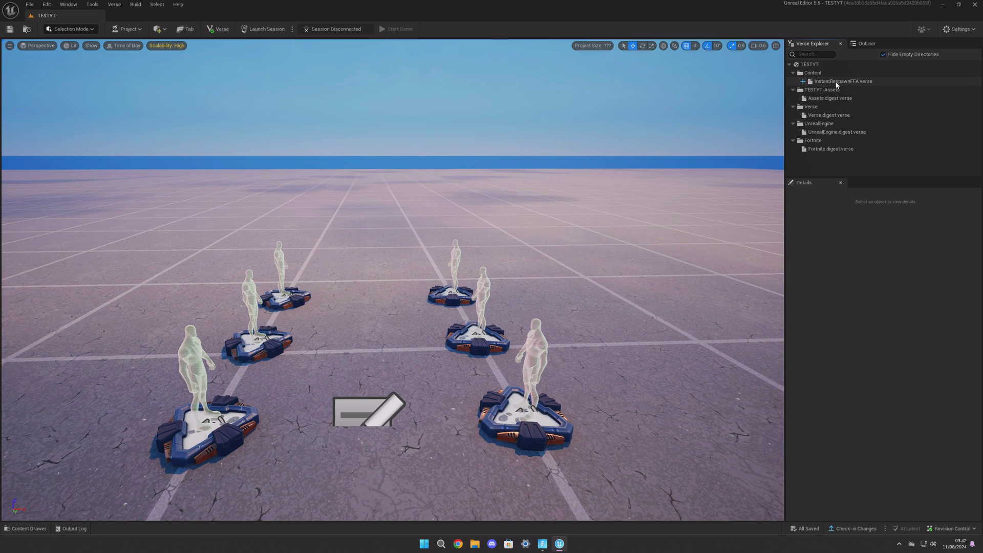
Paste the random-spawn-pad respawn code into InstantRespawnFFA.verse and close Visual Studio Code.
double_click(835, 81)
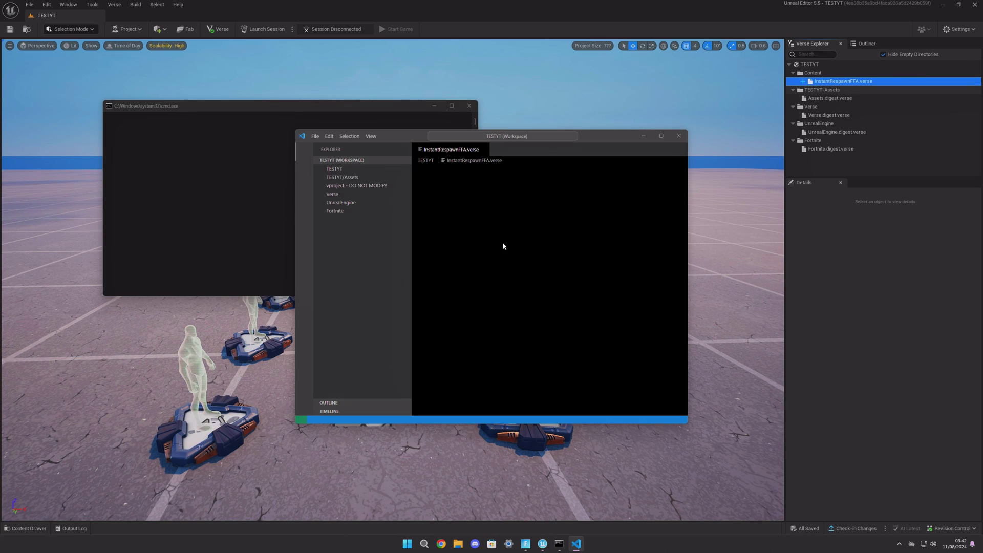
key("ctrl+v")
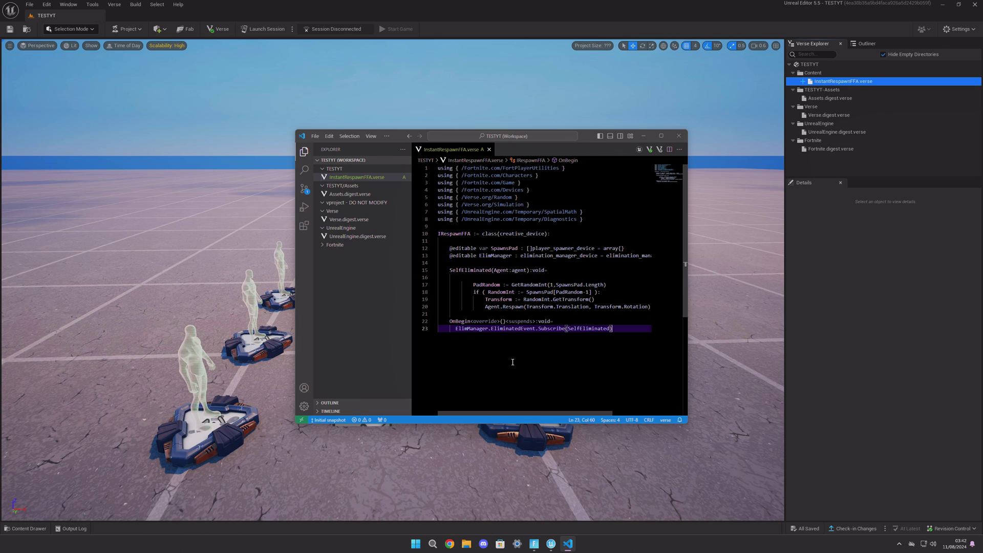
left_click(677, 137)
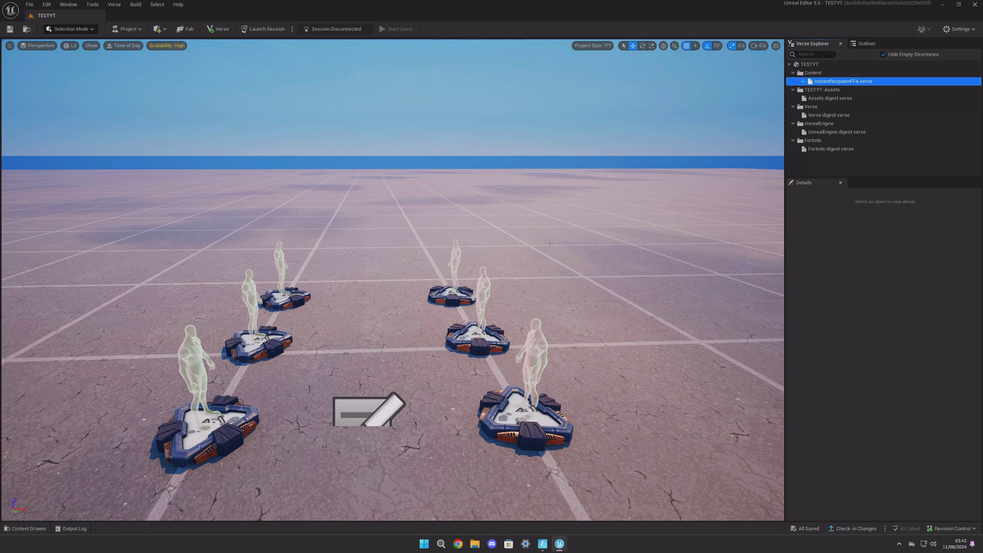
Build the Verse code, place and focus the IRespawnFFA device, then add an Elimination Manager.
left_click(113, 5)
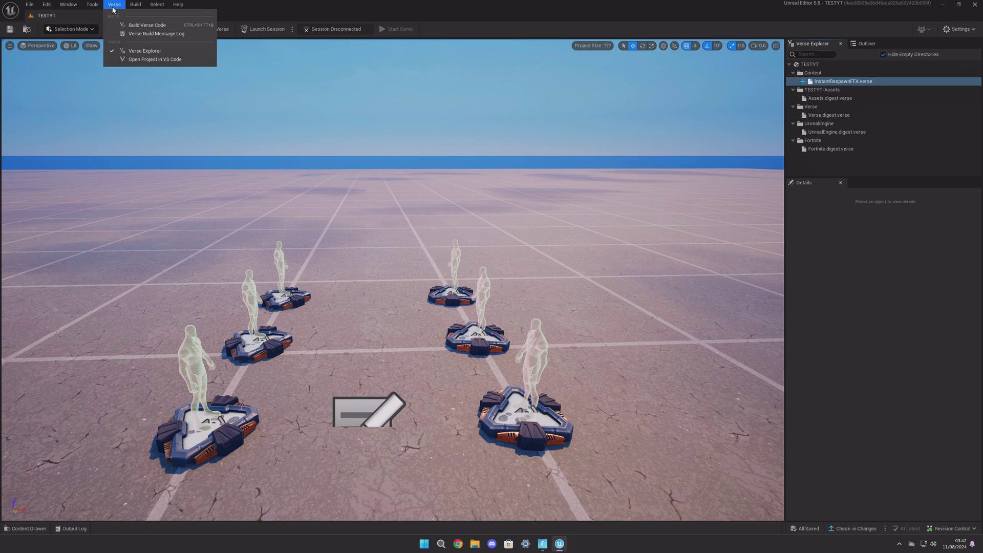
left_click(140, 25)
left_click(28, 528)
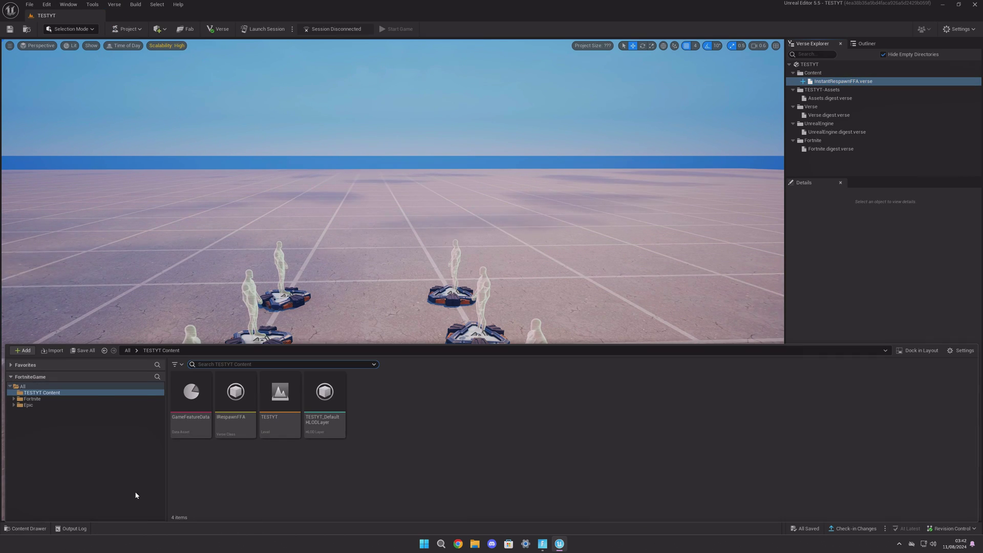
left_click_drag(231, 400, 610, 258)
key("f")
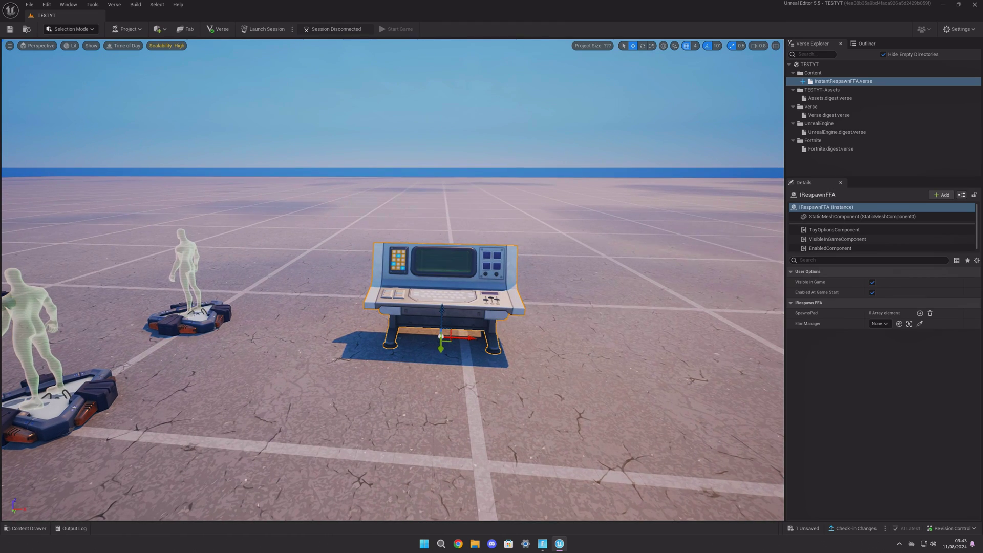
key("ctrl+space")
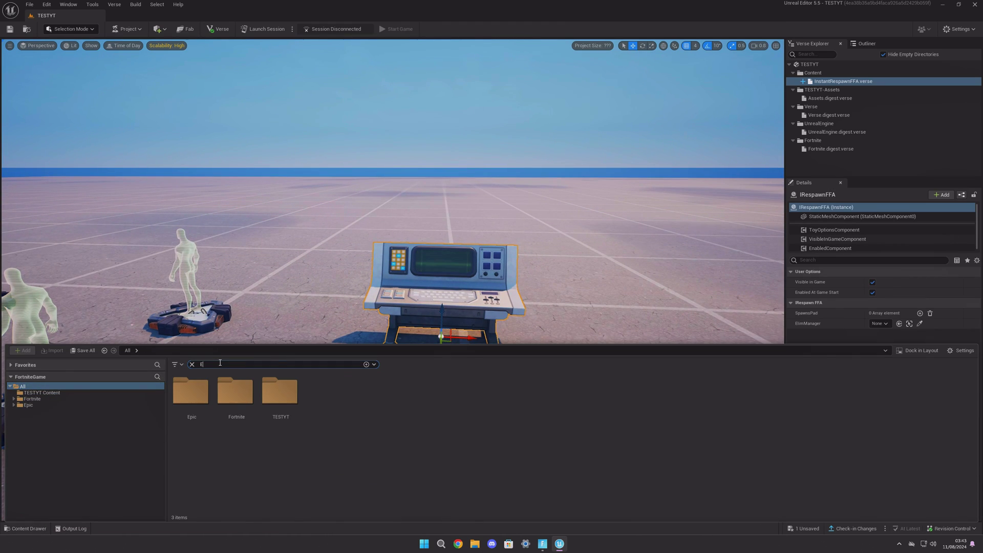
type("target")
left_click_drag(235, 391, 303, 311)
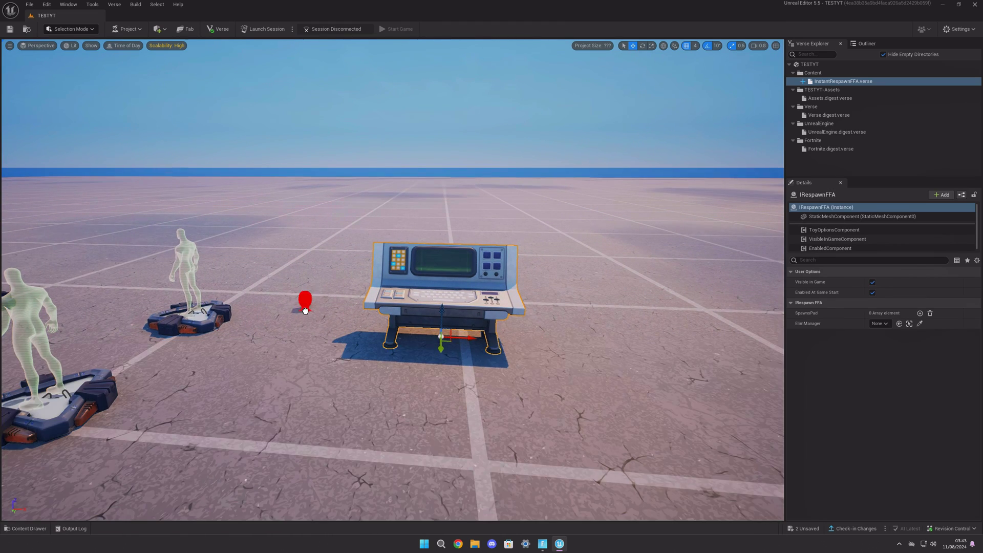
Uncheck Visible in Game, assign spawn pads including Player 2 Spawn Pad to SpawnsPad, save, and launch.
left_click(872, 282)
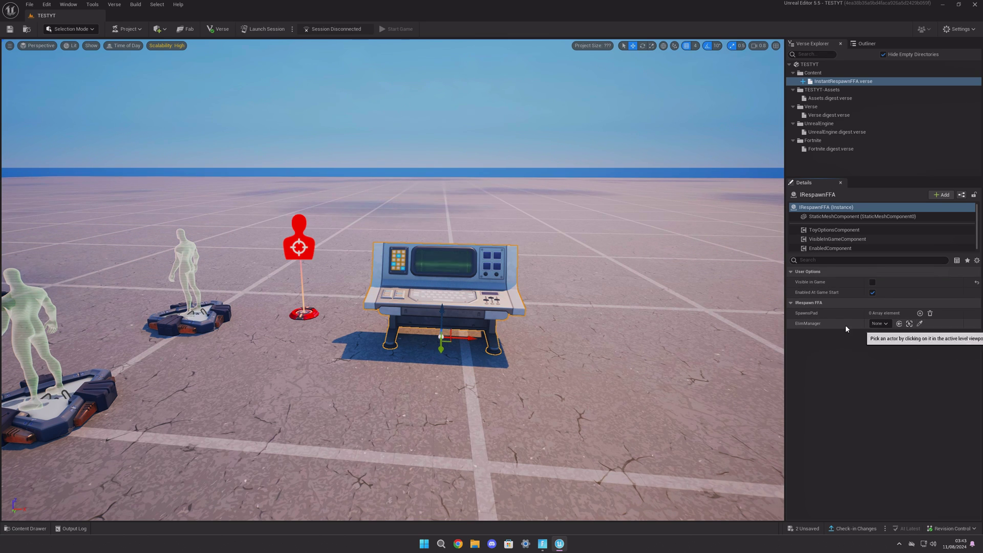
right_click_drag(305, 246, 817, 335)
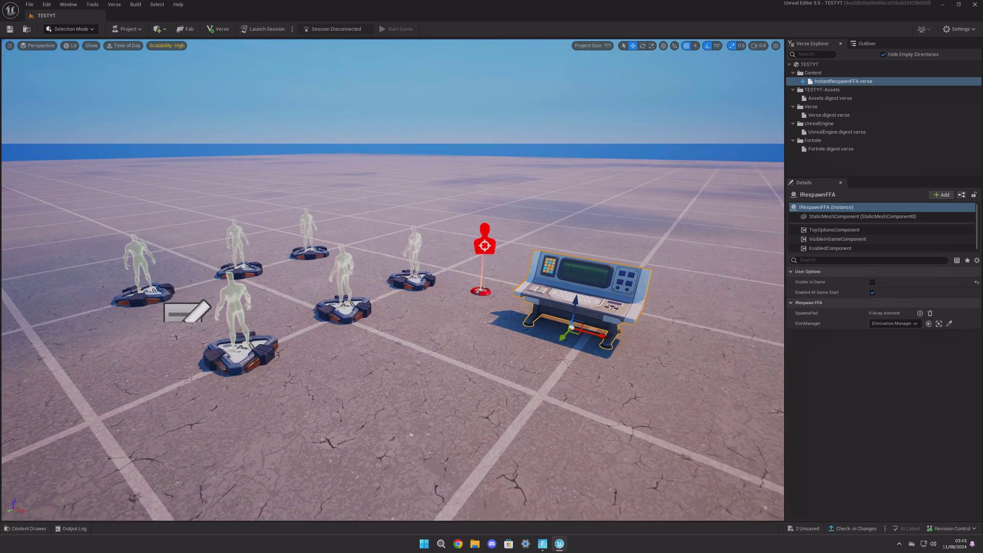
left_click(921, 314)
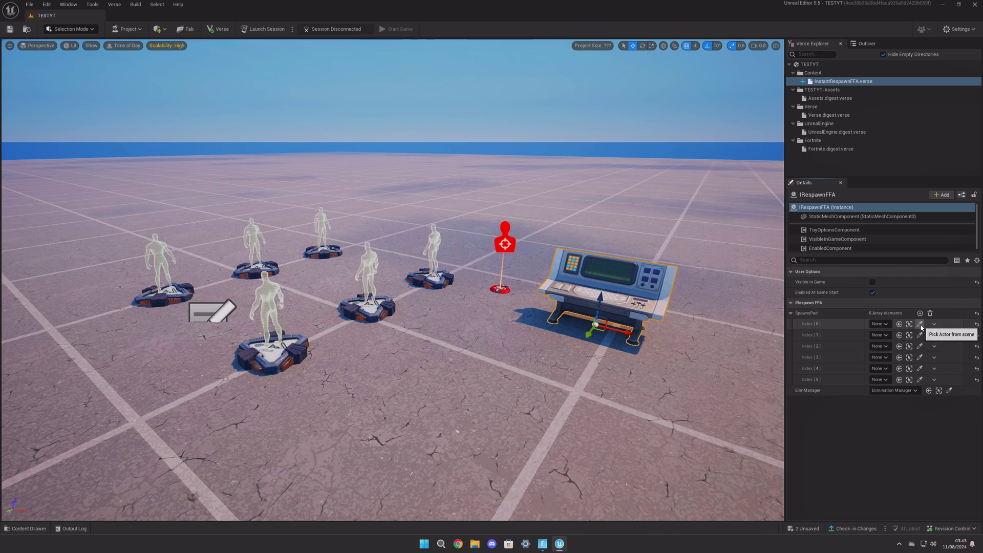
left_click(920, 379)
left_click(429, 277)
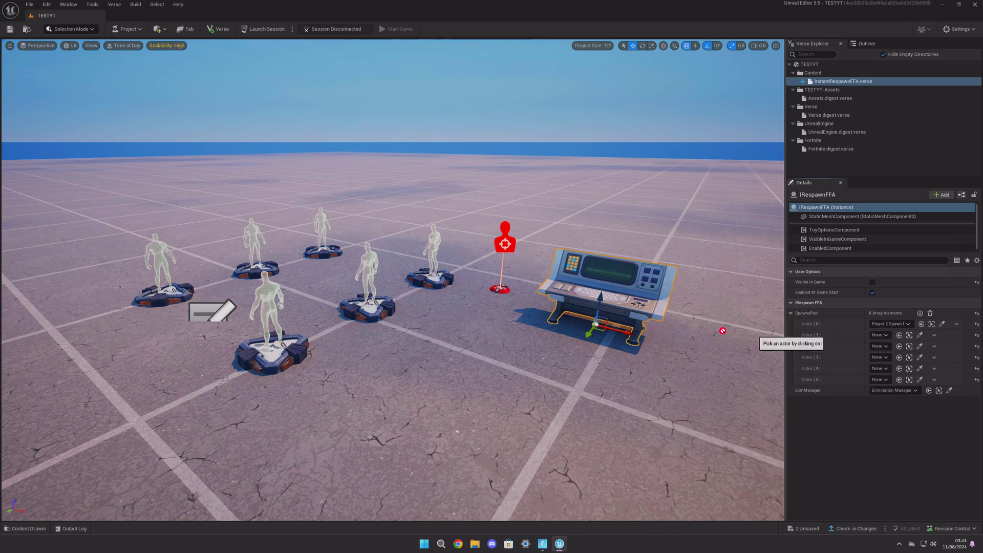
left_click(920, 345)
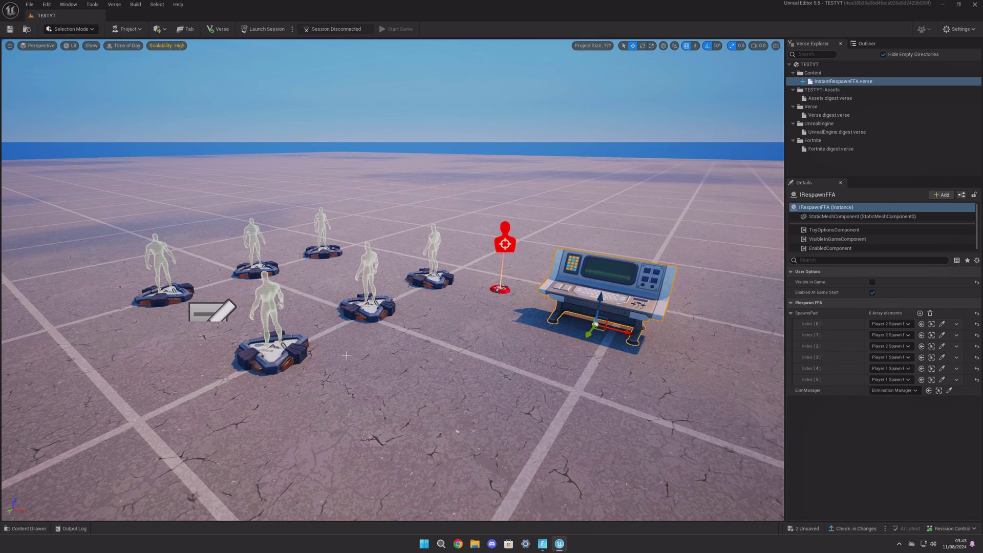
key("ctrl+s")
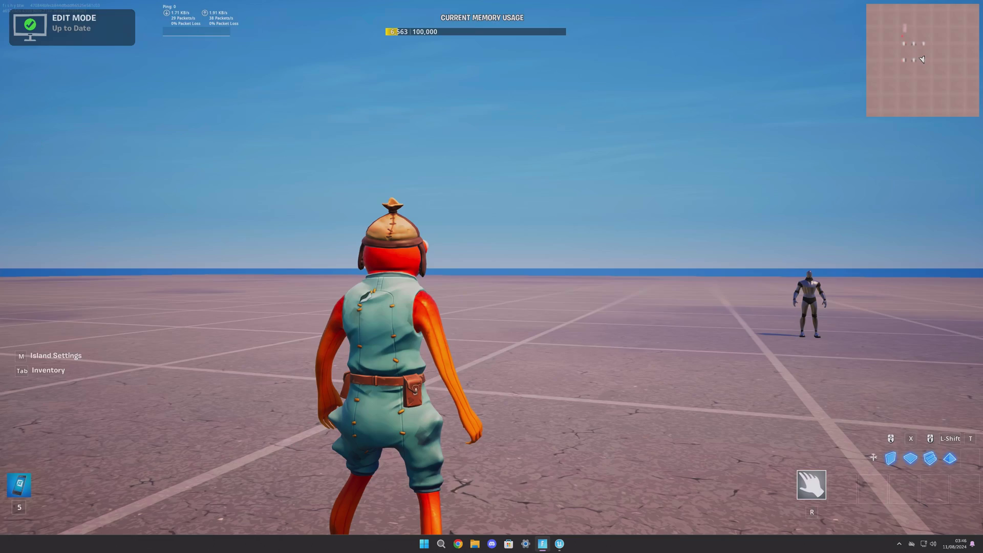
key("Escape")
Start the game and run toward the target dummy to test spawn-pad respawns.
left_click(845, 290)
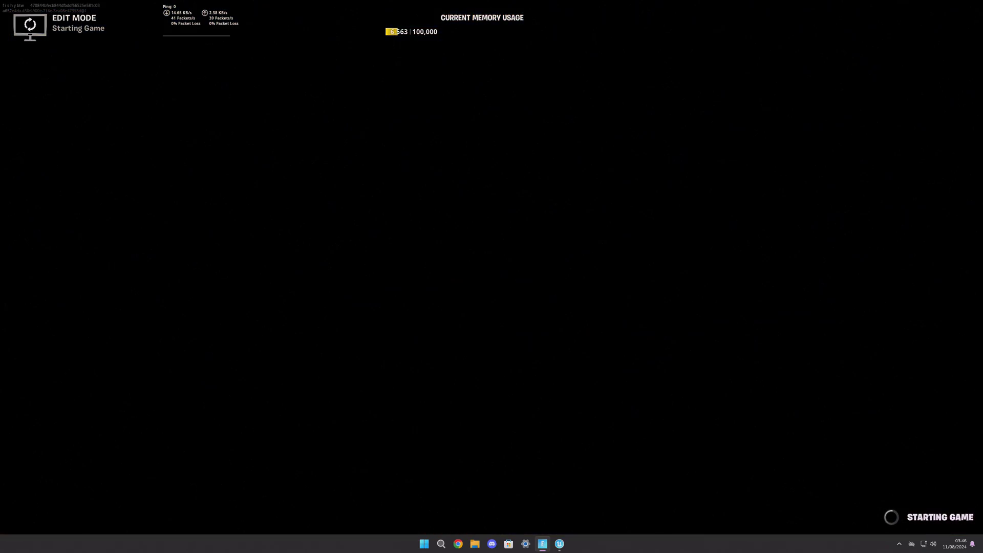
key("w")
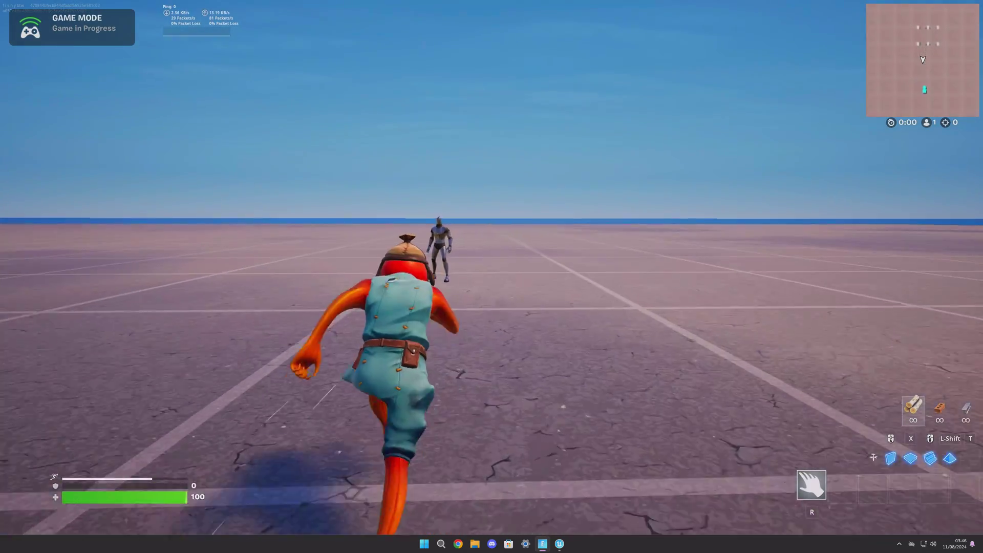